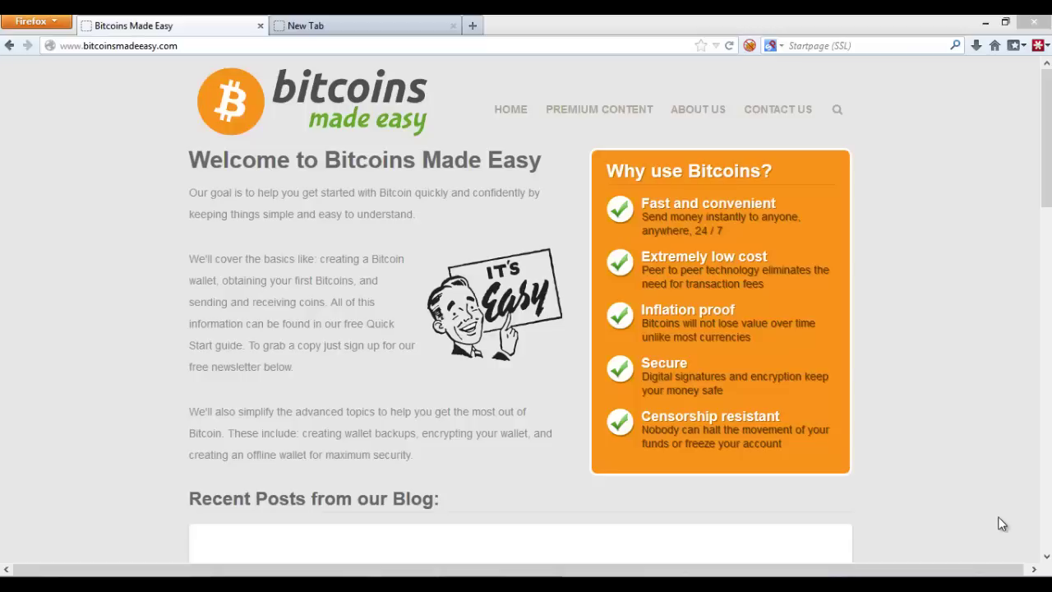
Step: From the new tab, open Blockchain.info, go to Wallet and choose Start A New Wallet
click(399, 30)
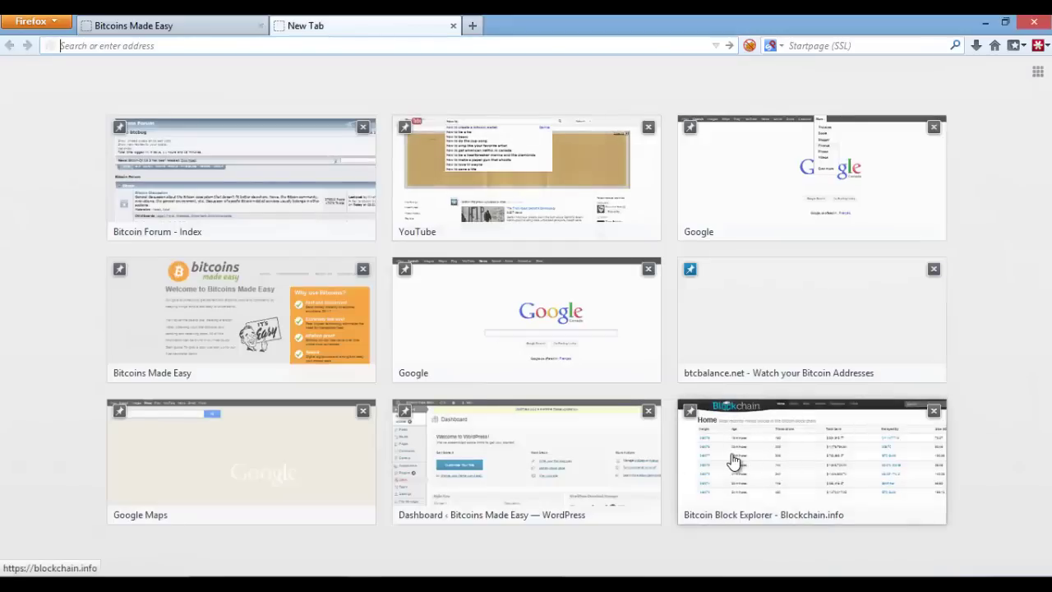
click(733, 462)
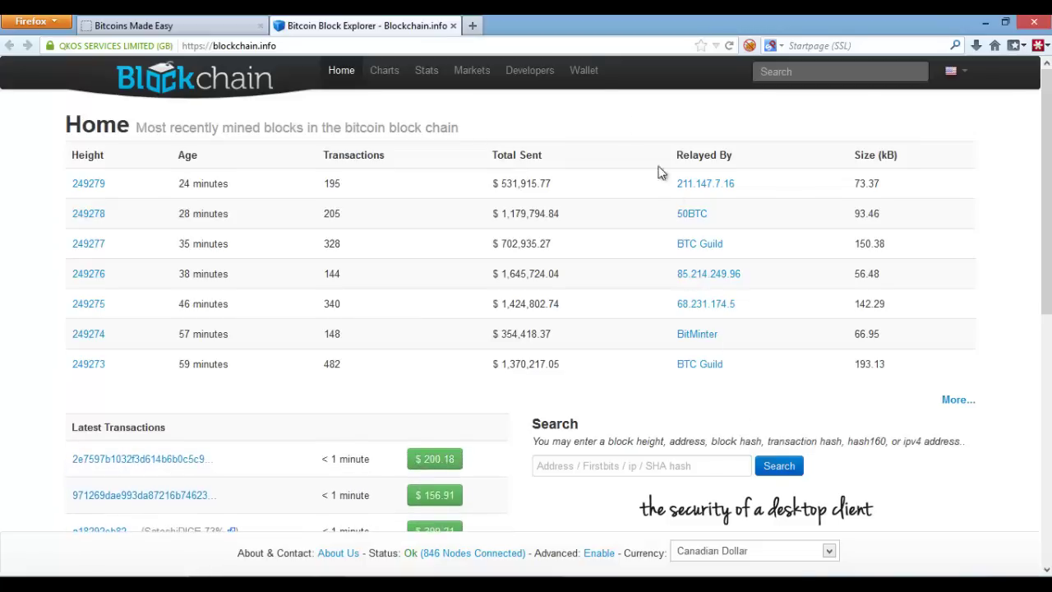
click(584, 73)
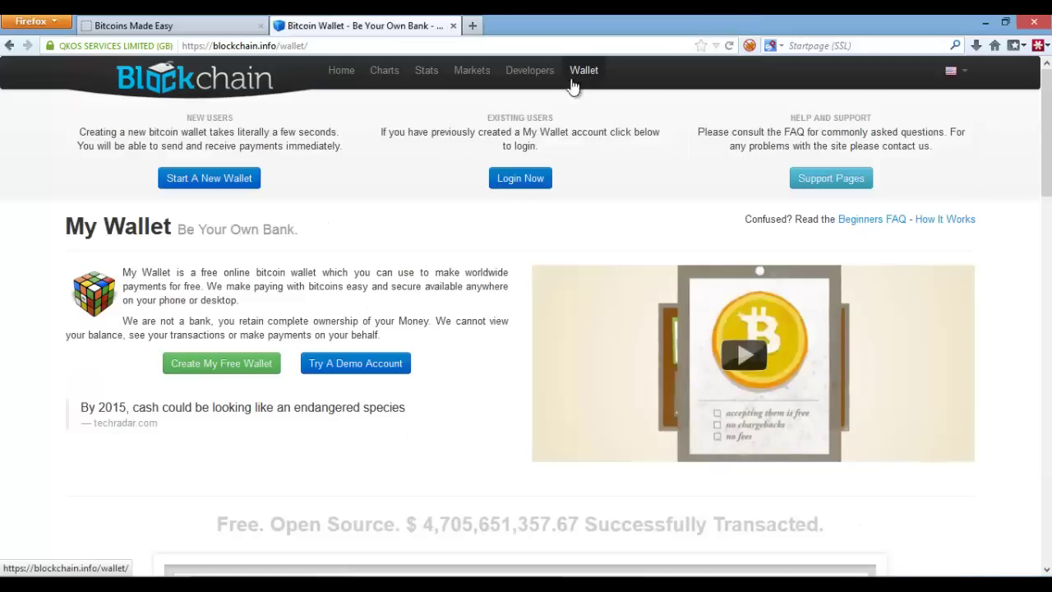
click(243, 183)
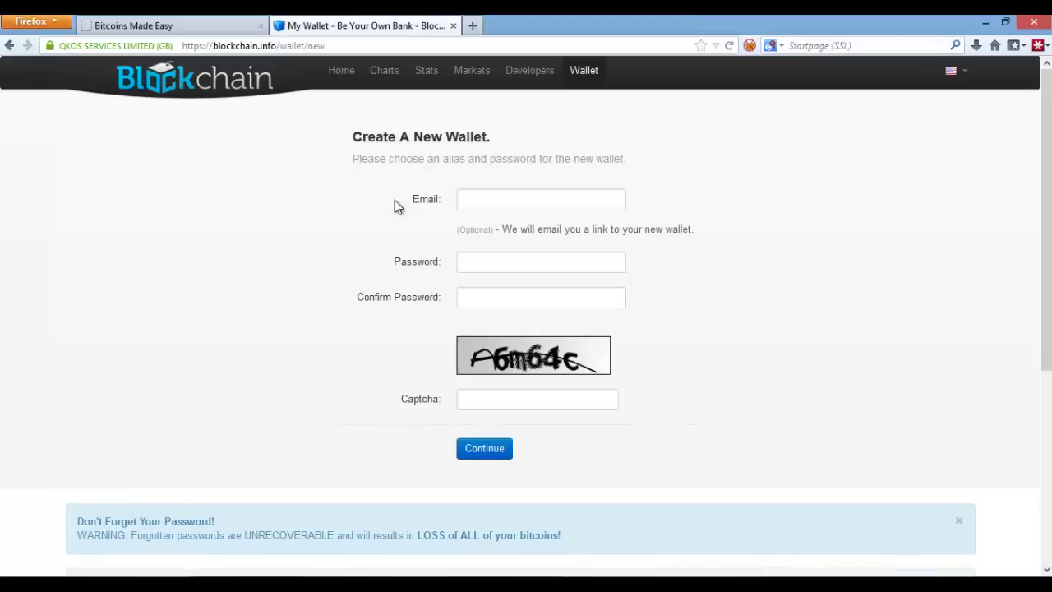
Step: Fill in the new-wallet form with an email address, the password and confirmation, then submit
click(545, 198)
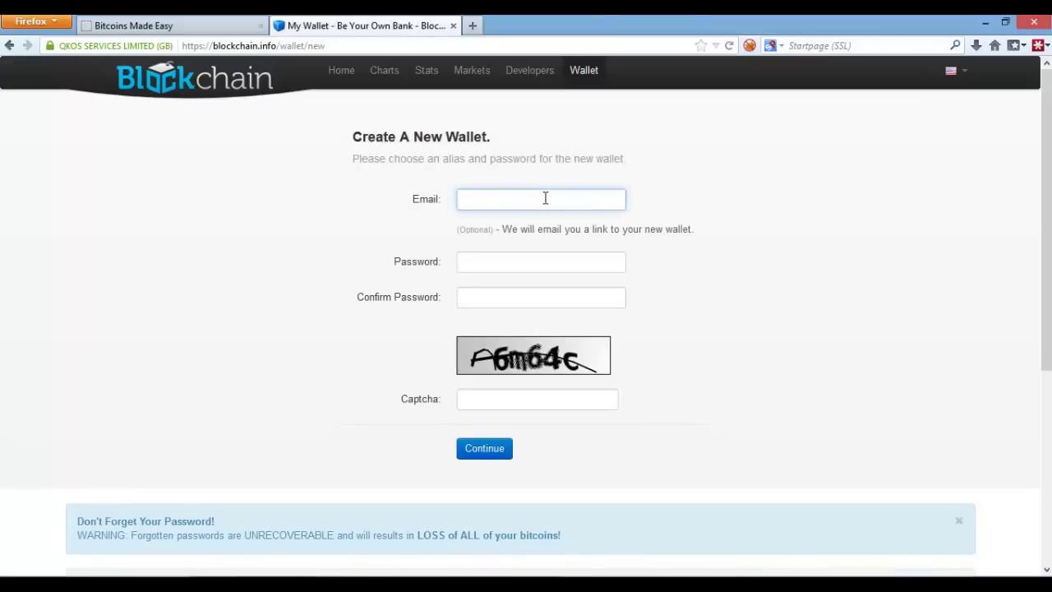
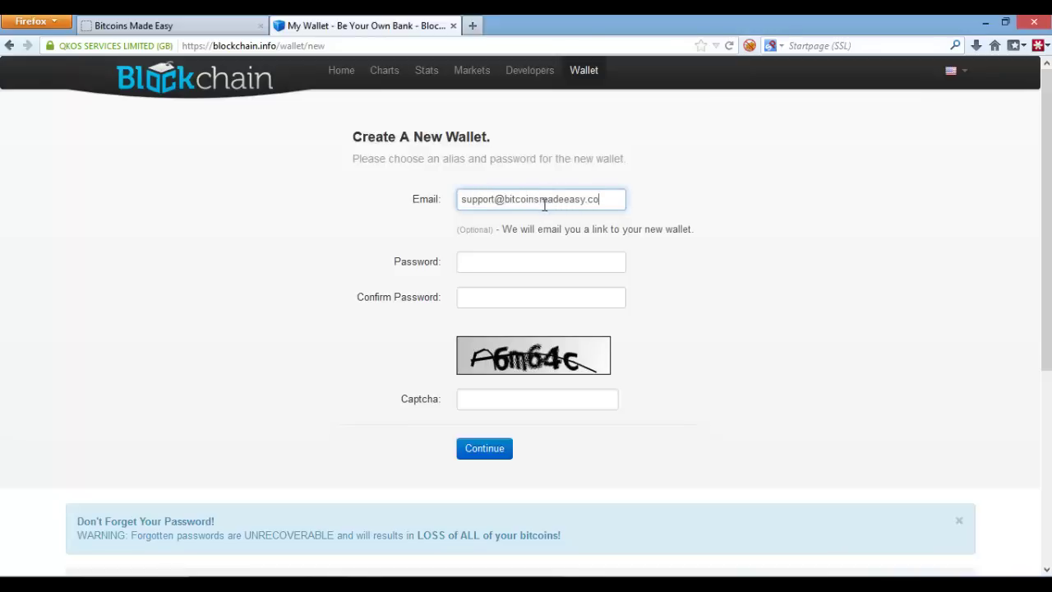
click(551, 260)
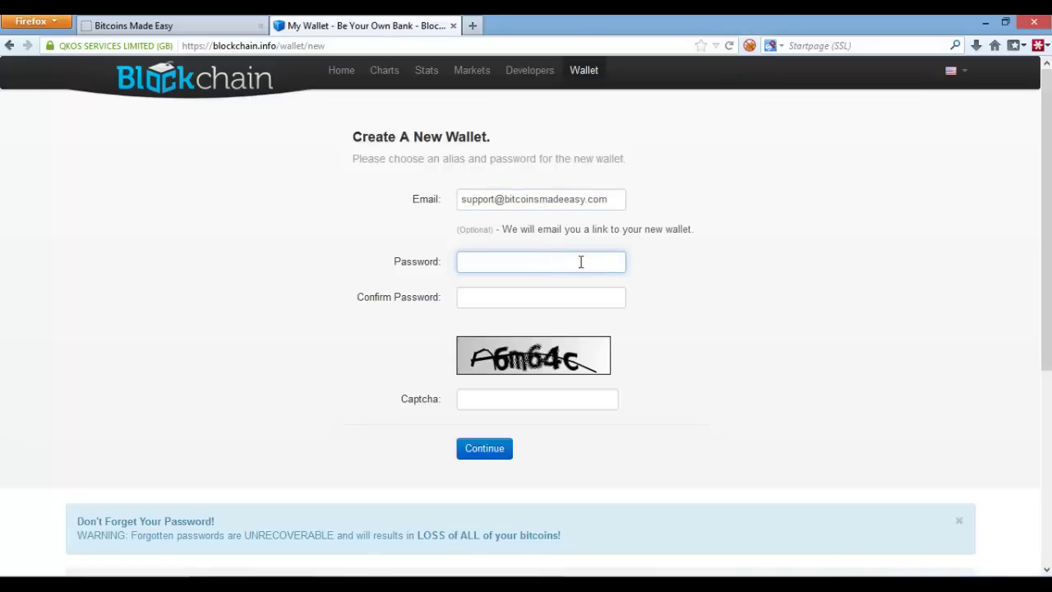
text(*****)
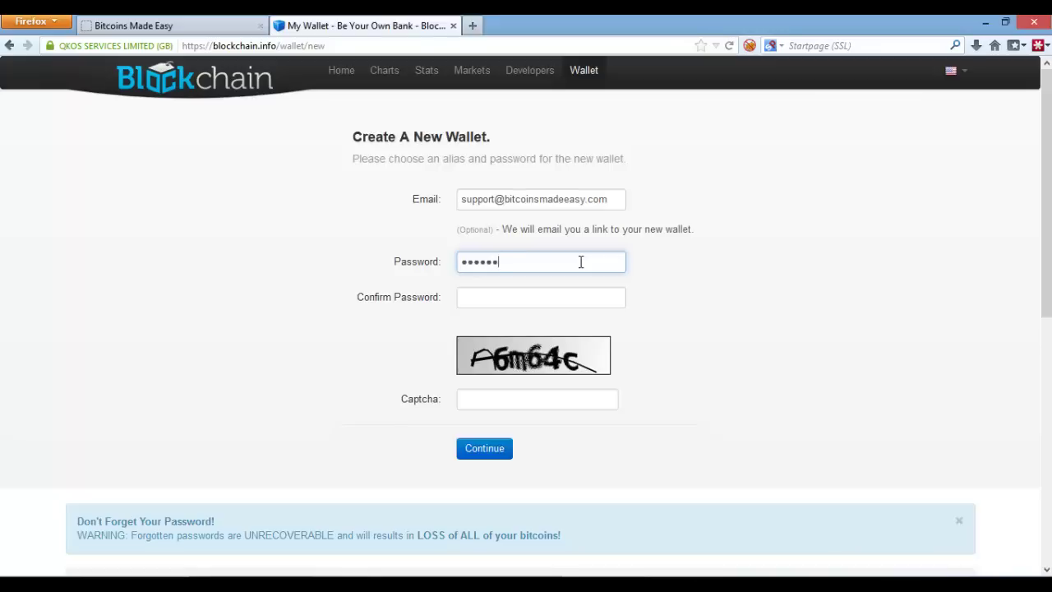
text(******)
text(******)
text(**)
text(******)
key(Tab)
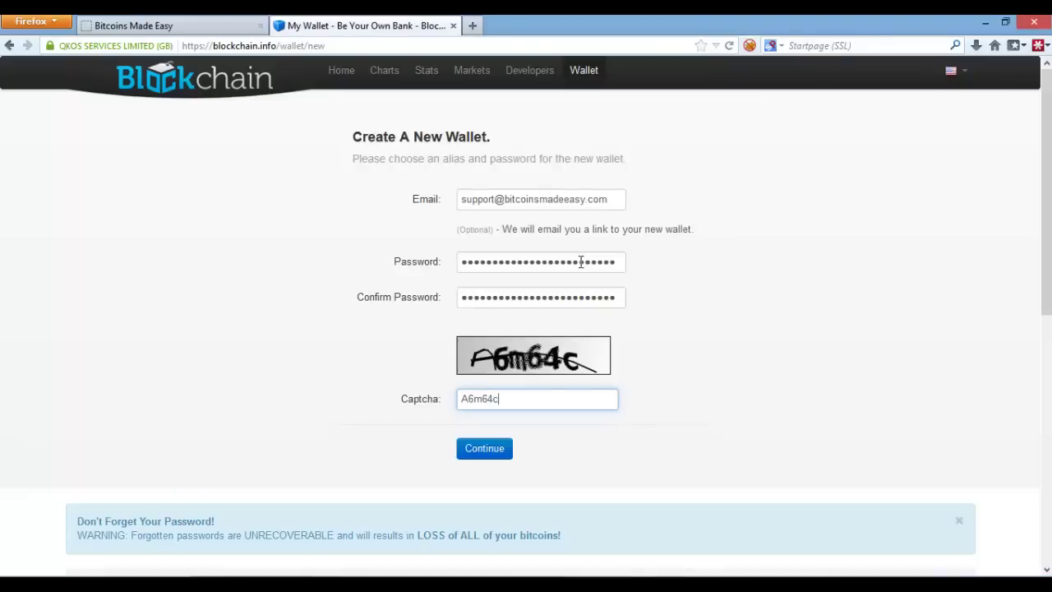
click(474, 453)
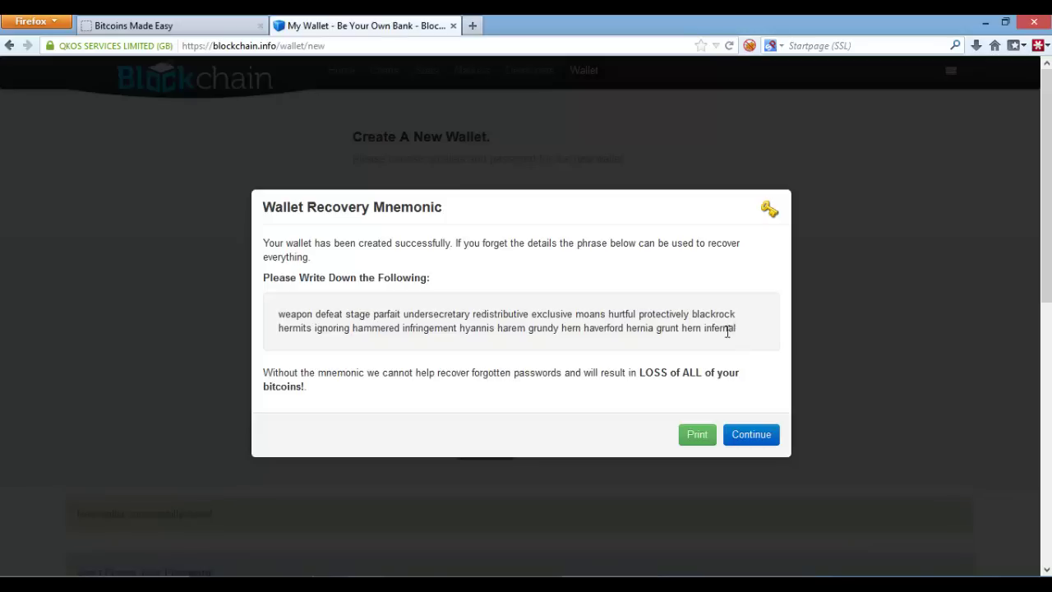
Step: Select the recovery mnemonic phrase, then confirm it has been noted to reach the login page
drag(735, 330, 275, 326)
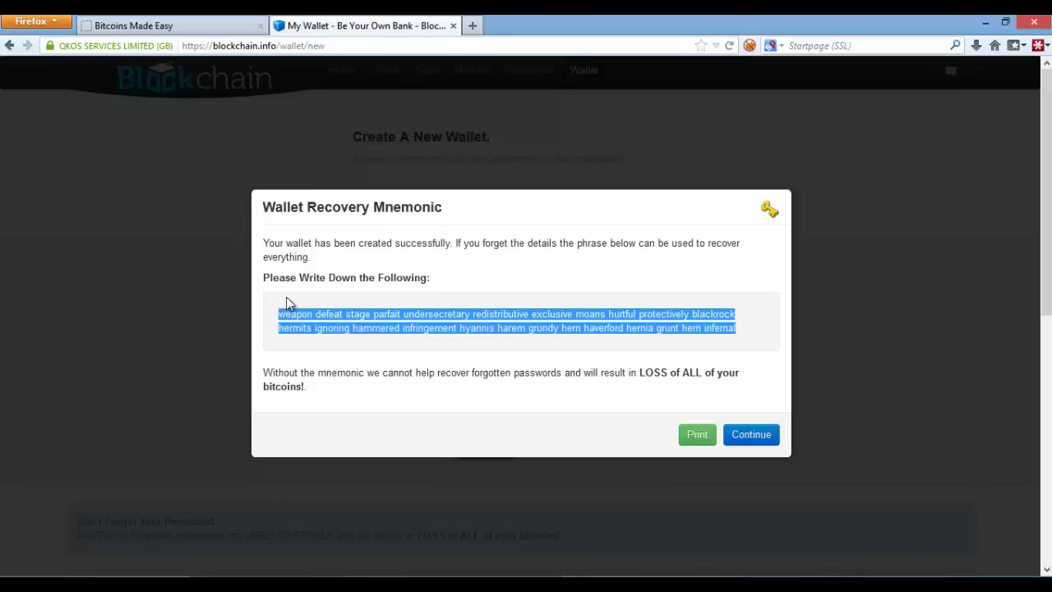
click(483, 284)
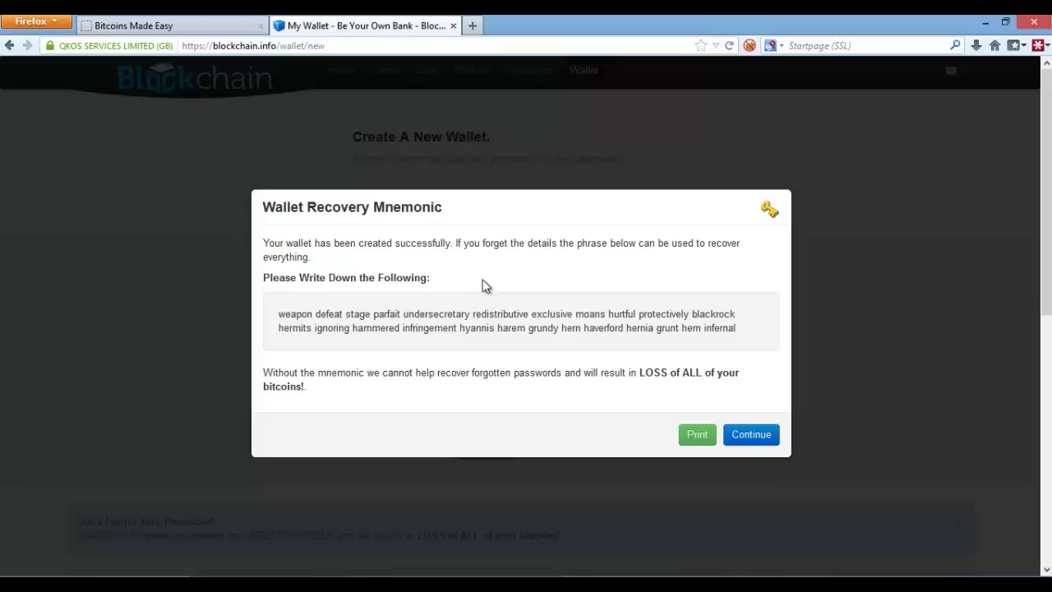
click(759, 444)
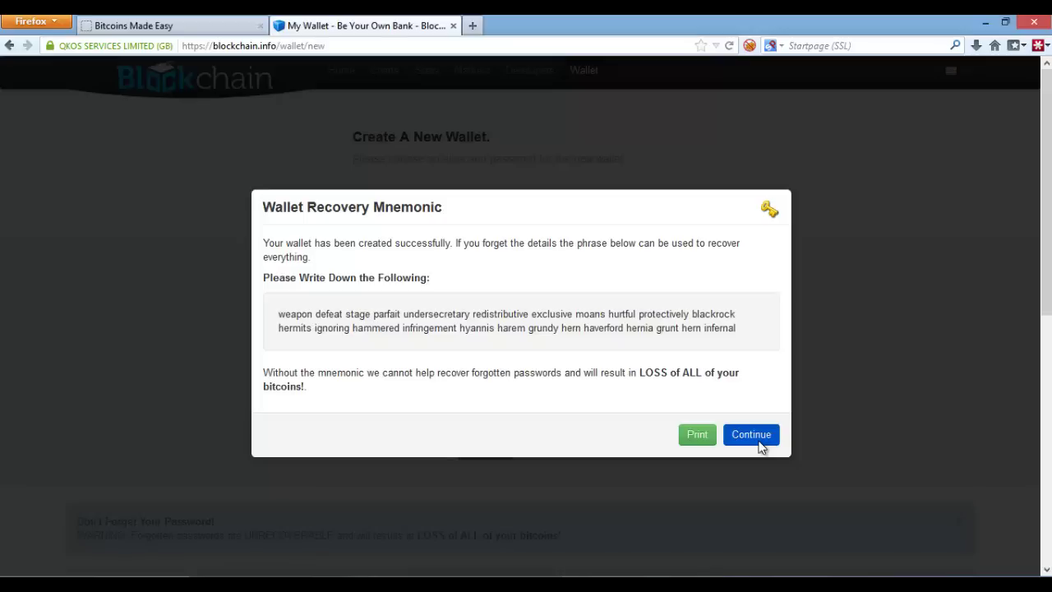
Step: Enter the wallet password on the pre-filled login page and open the wallet
click(760, 441)
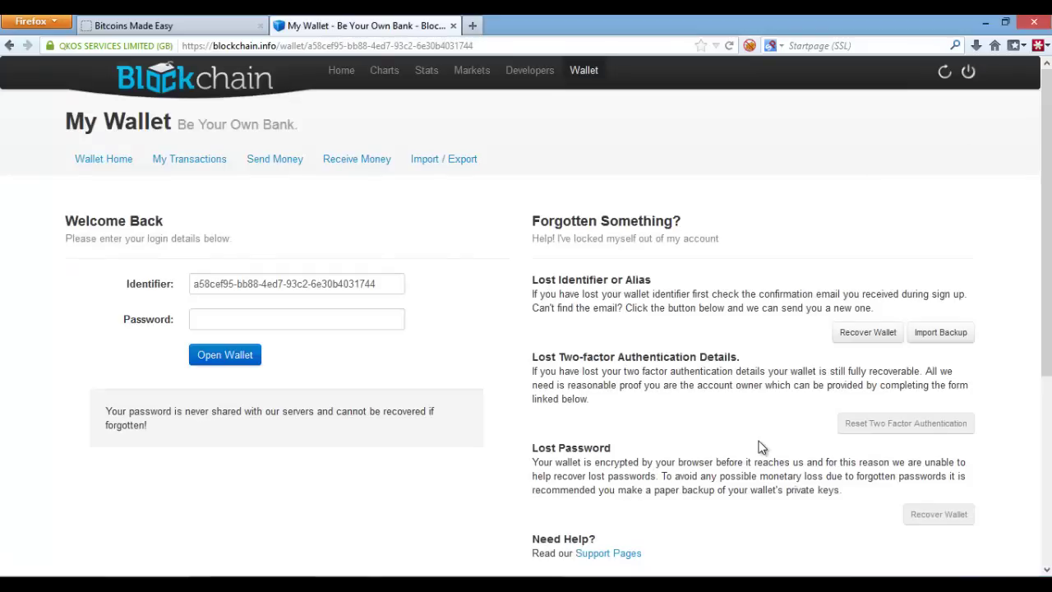
click(288, 319)
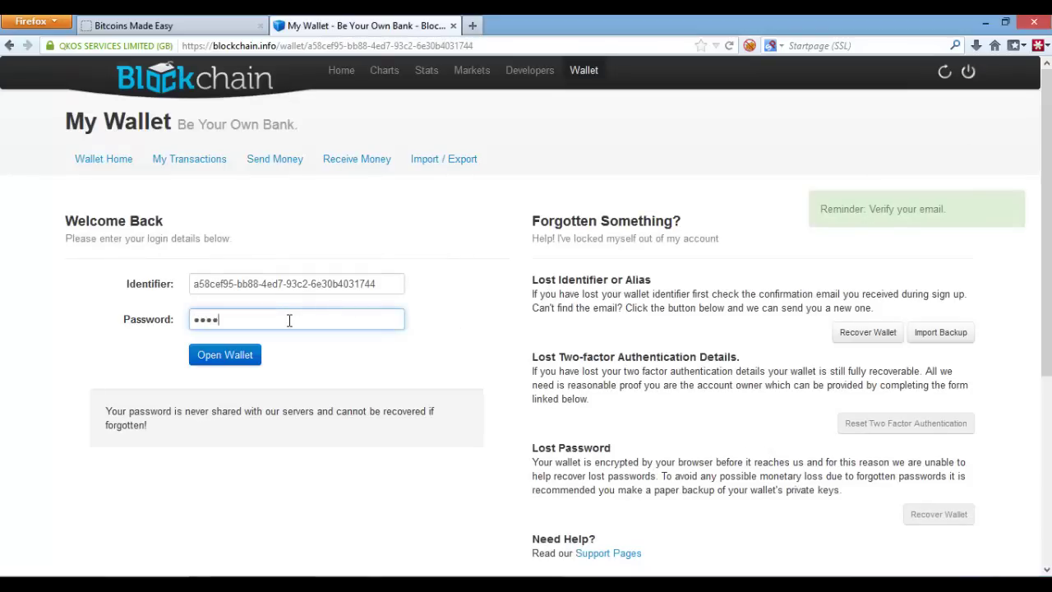
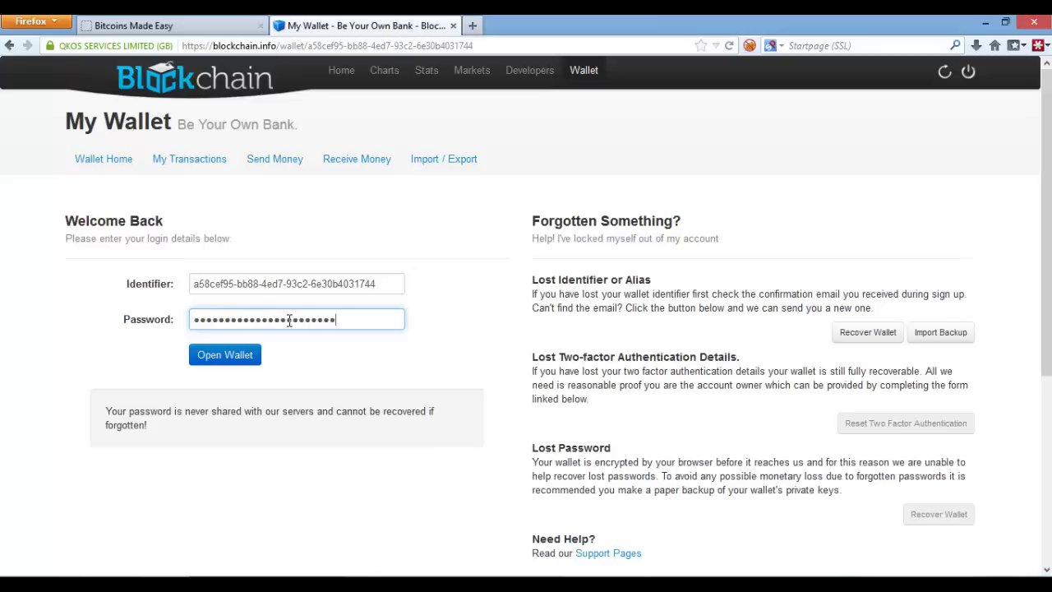
click(244, 367)
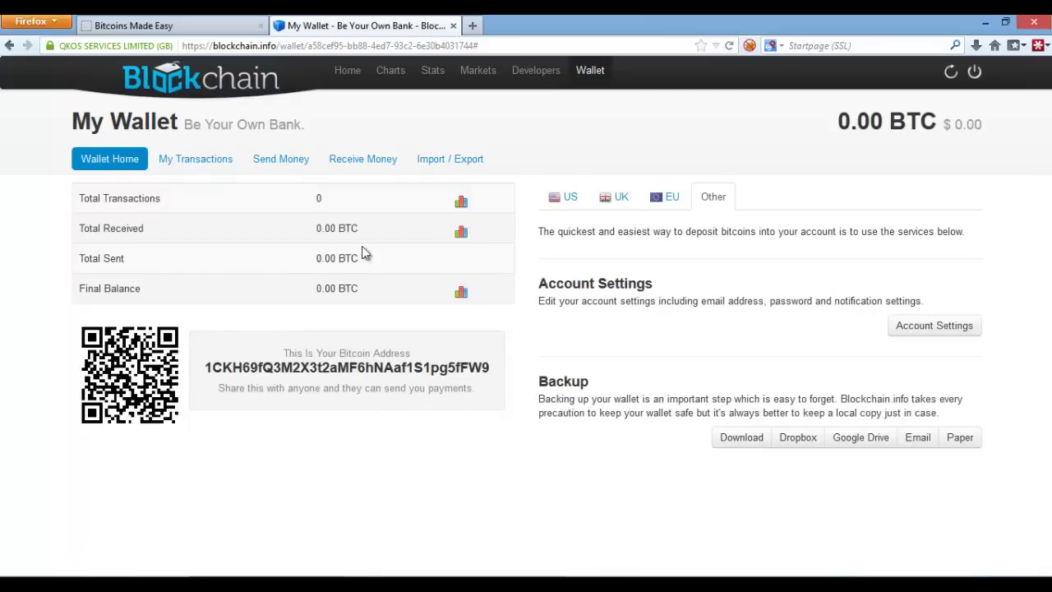
Step: Highlight the 0.00 BTC balance and the wallet's Bitcoin address beside the QR code
drag(837, 121, 978, 127)
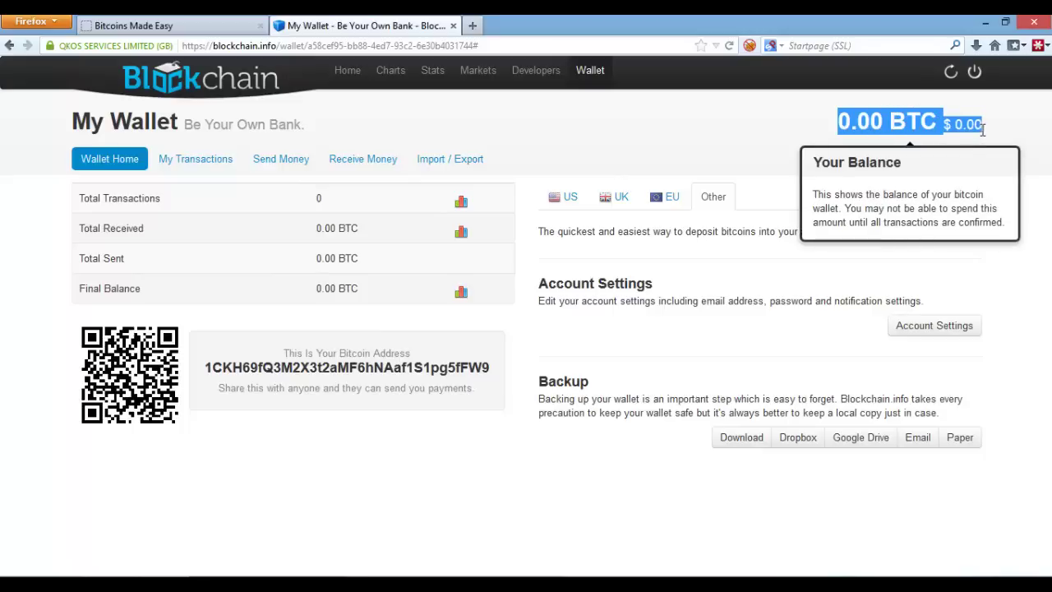
click(211, 368)
drag(210, 368, 492, 368)
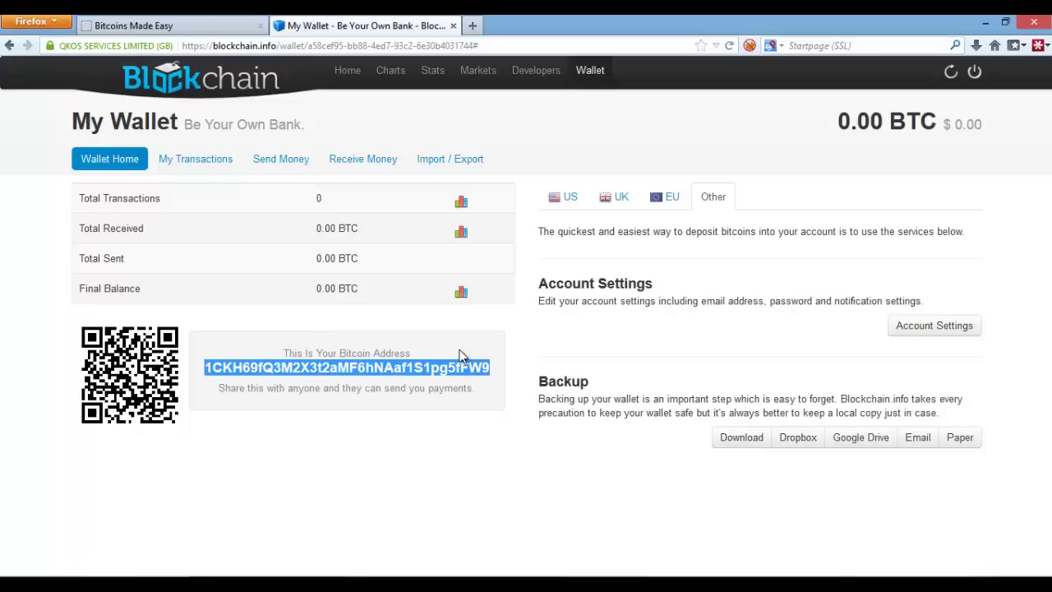
click(460, 355)
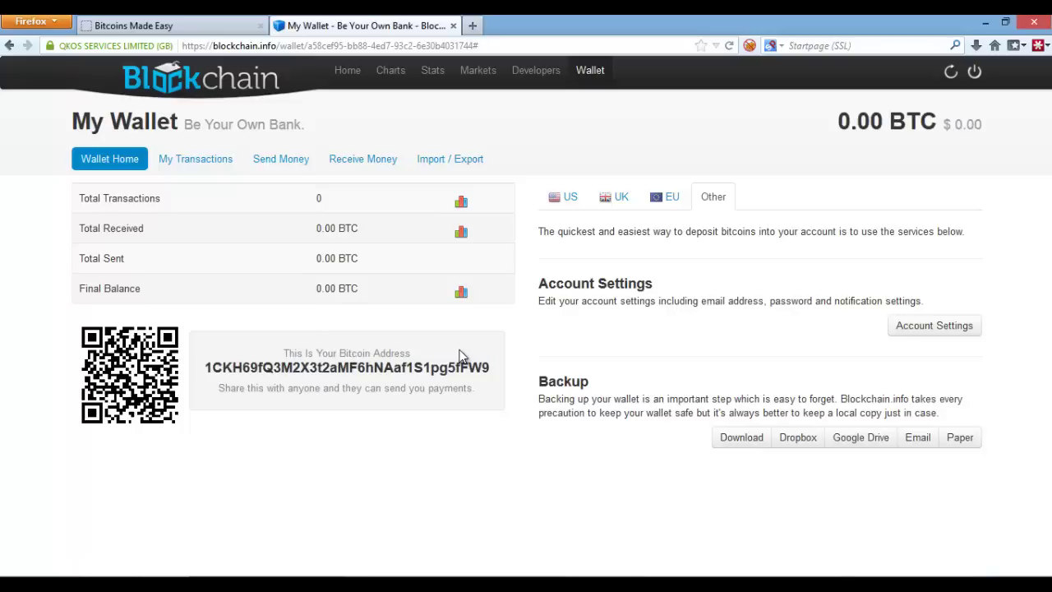